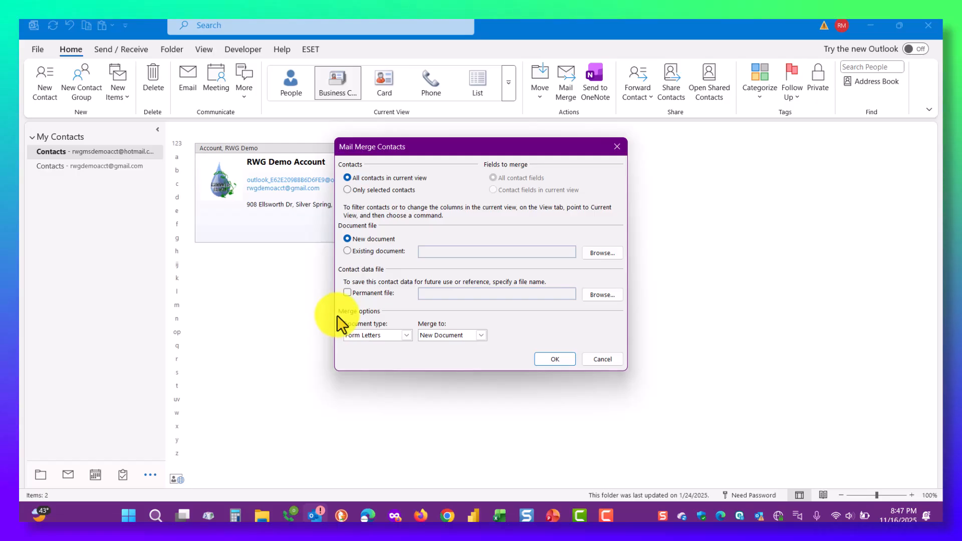
# Step: Set the contacts merge to form letters sent by email with the subject "You're Invited!", and open the merge document in Word full-screen
pyautogui.click(406, 335)
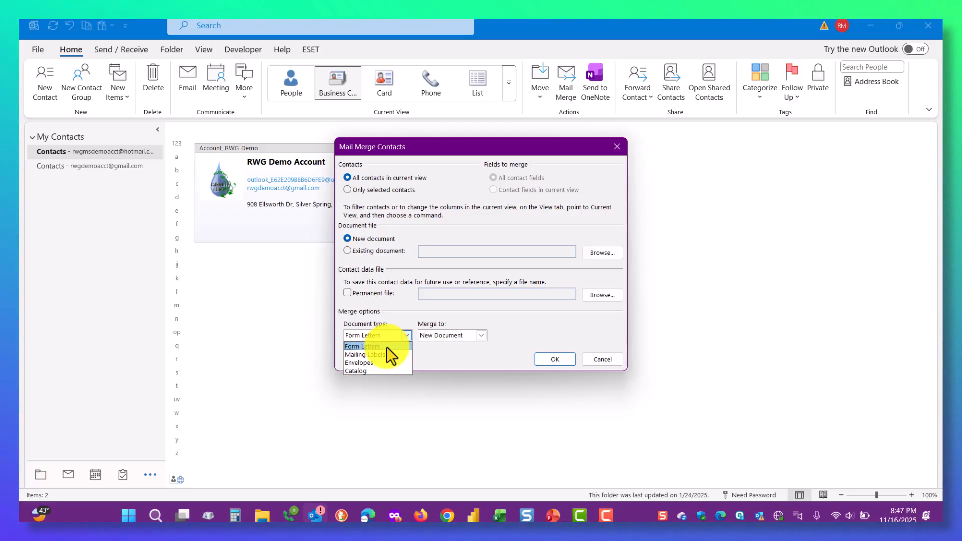
pyautogui.click(386, 347)
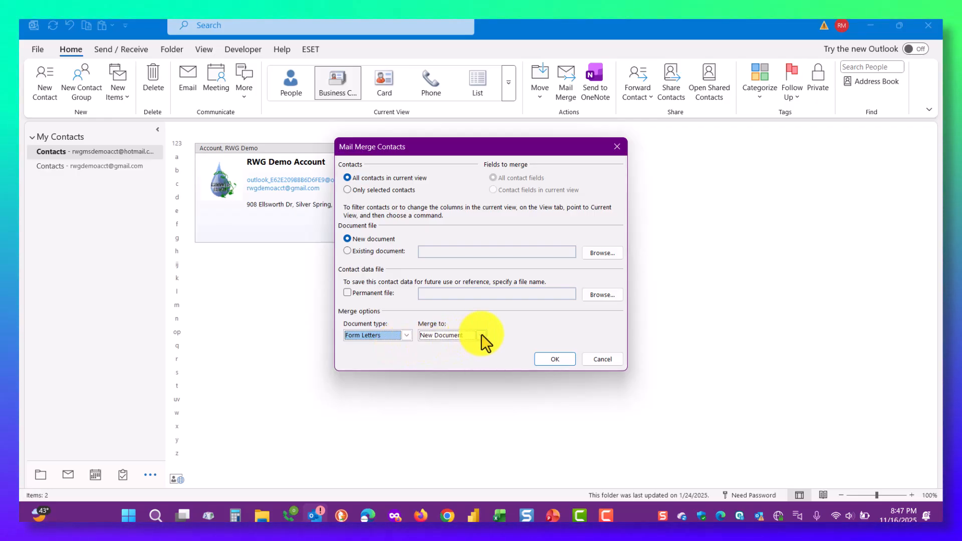
pyautogui.click(481, 334)
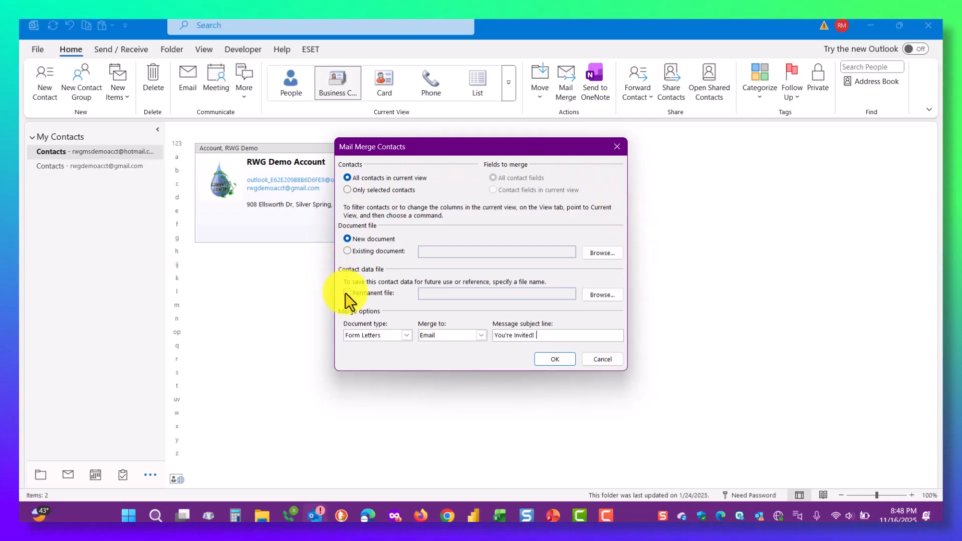
pyautogui.click(555, 363)
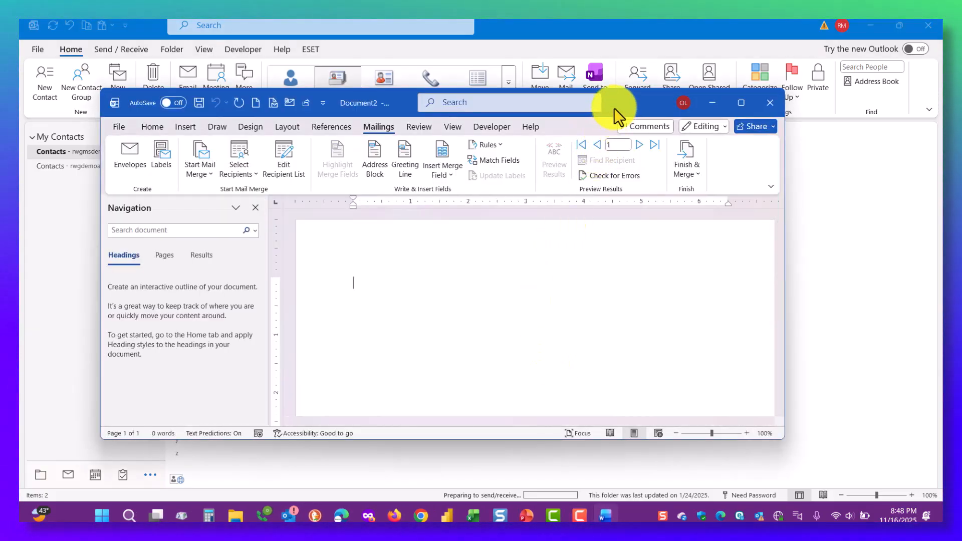
pyautogui.doubleClick(614, 106)
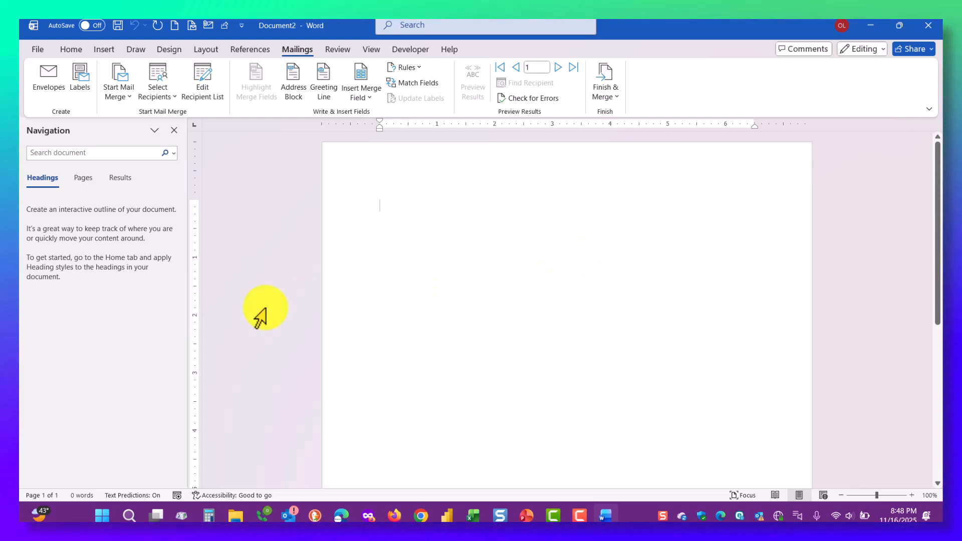
# Step: Write the greeting "Hello!" and, on its own line, "You're invited to an event on November 21st."
pyautogui.hotkey('alt', 'Tab')
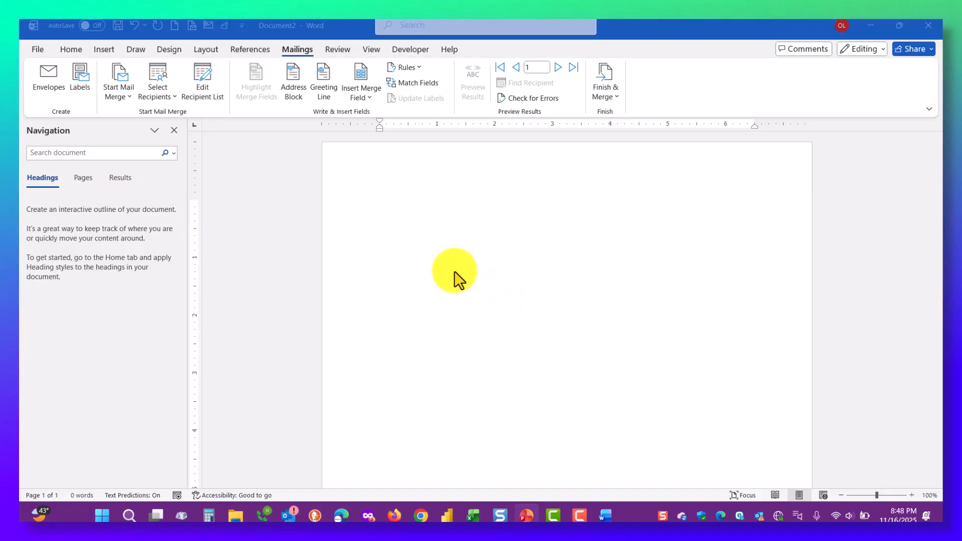
pyautogui.click(371, 210)
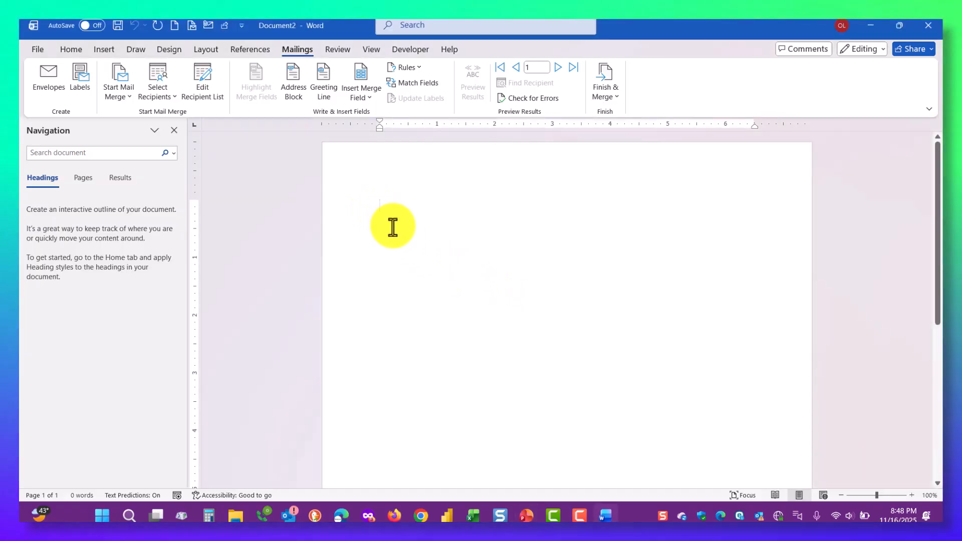
pyautogui.write('Hello')
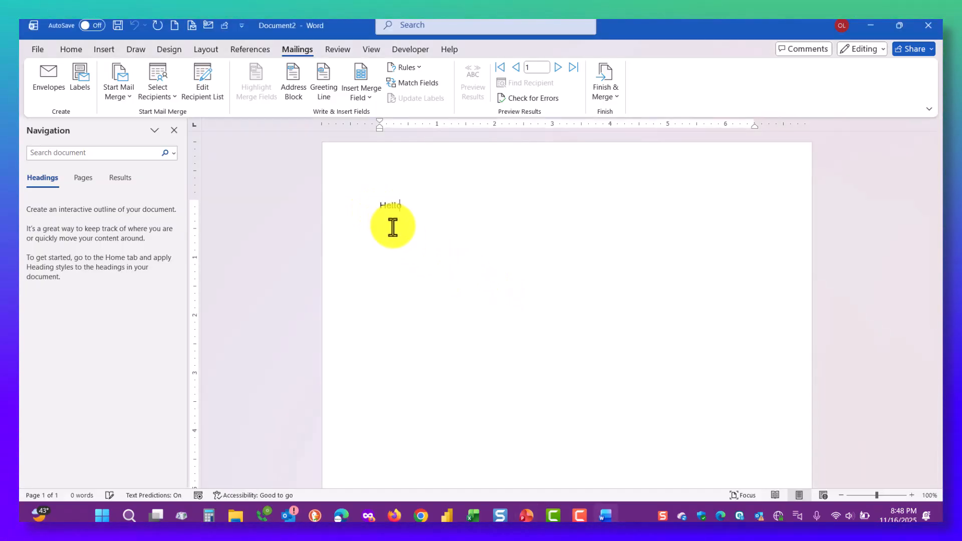
pyautogui.write('!')
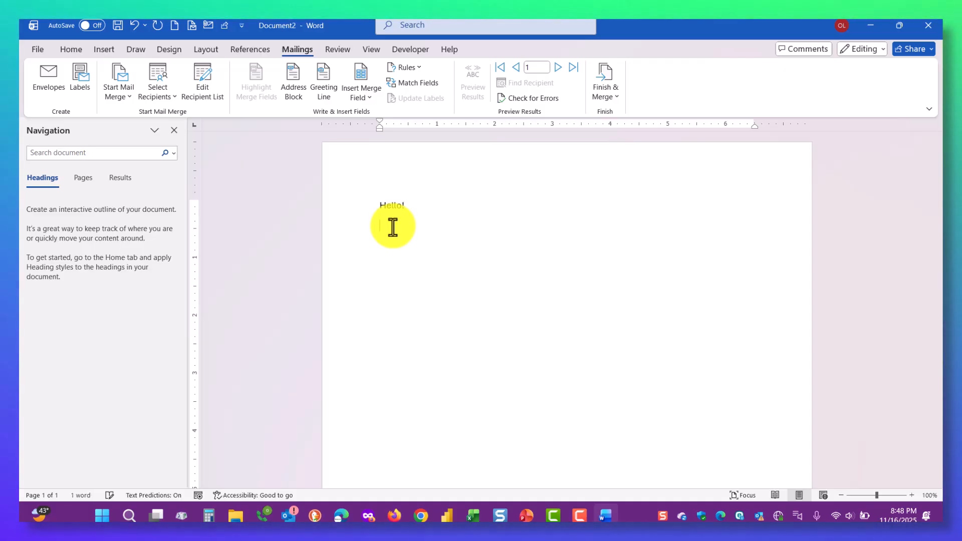
pyautogui.press('Return')
pyautogui.write("You're invited to")
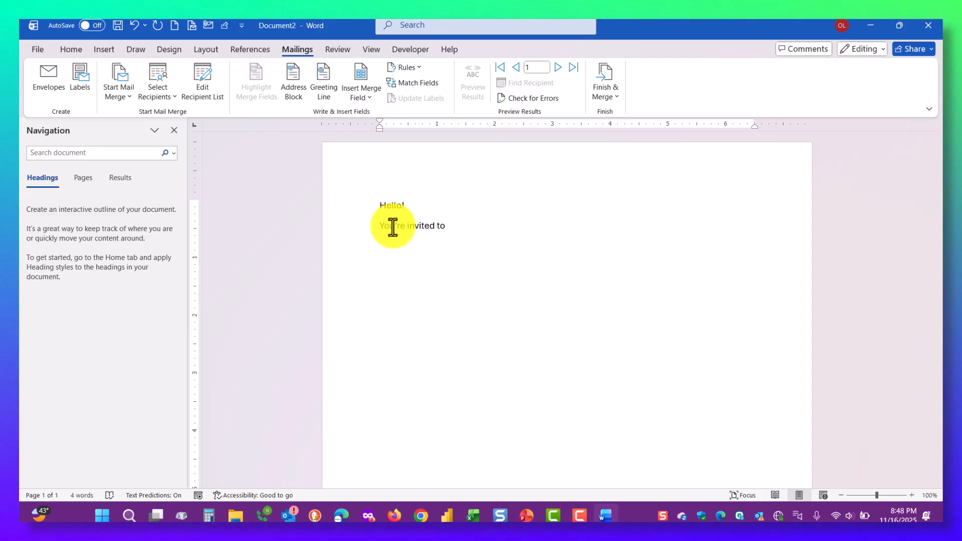
pyautogui.write('an event on November 21s')
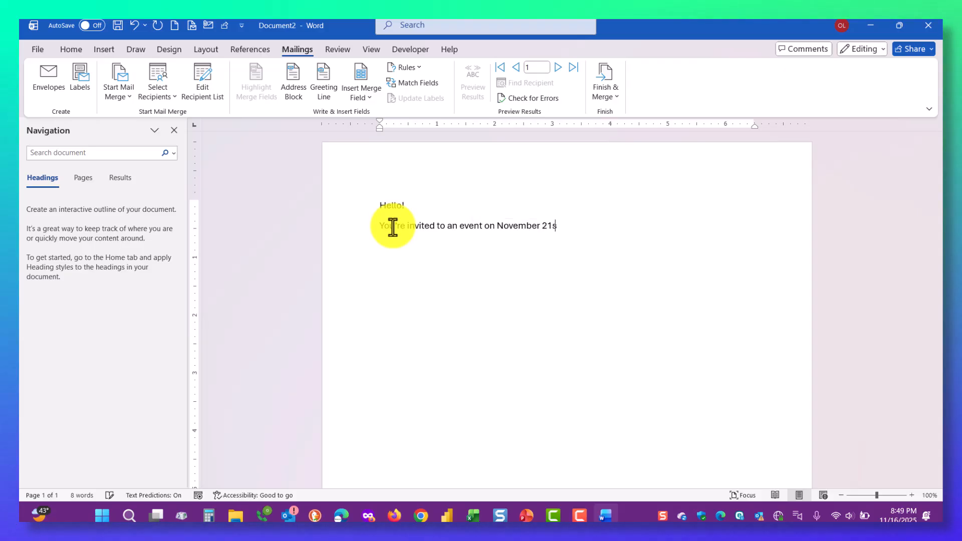
pyautogui.write('t.')
pyautogui.press('Return')
# Step: Add the line "Please RSVP if you'd like to attend." below the invitation sentence
pyautogui.write('Pl')
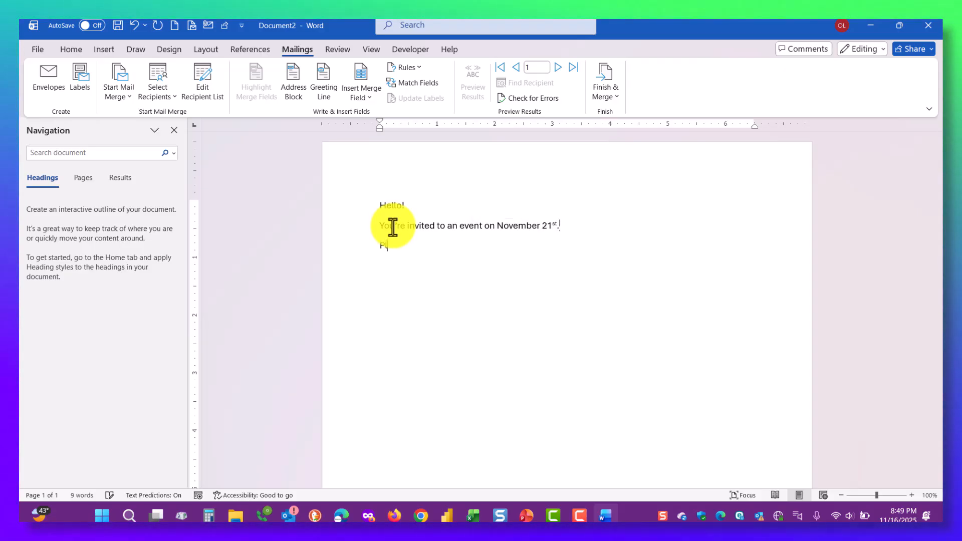
pyautogui.write('ease r')
pyautogui.press('BackSpace')
pyautogui.write('R')
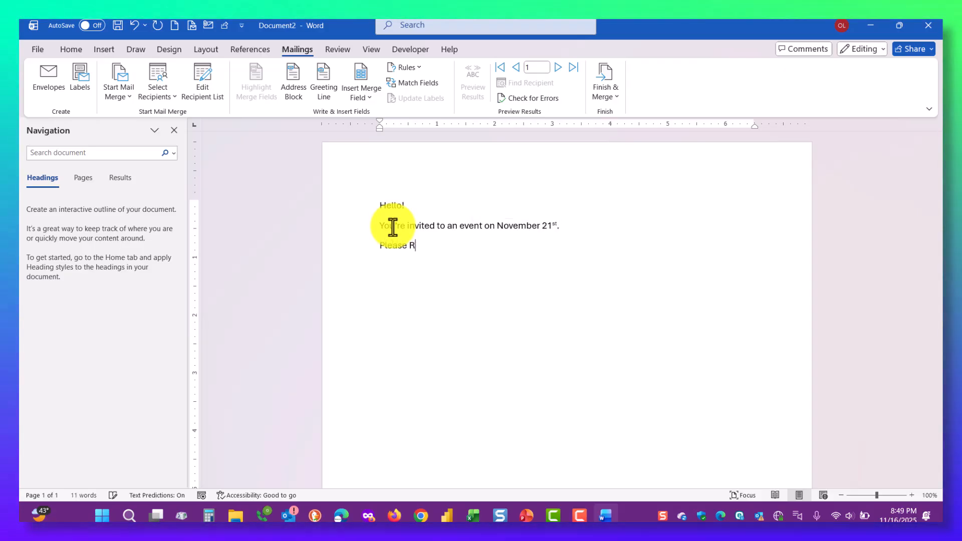
pyautogui.write("SVP if you'd")
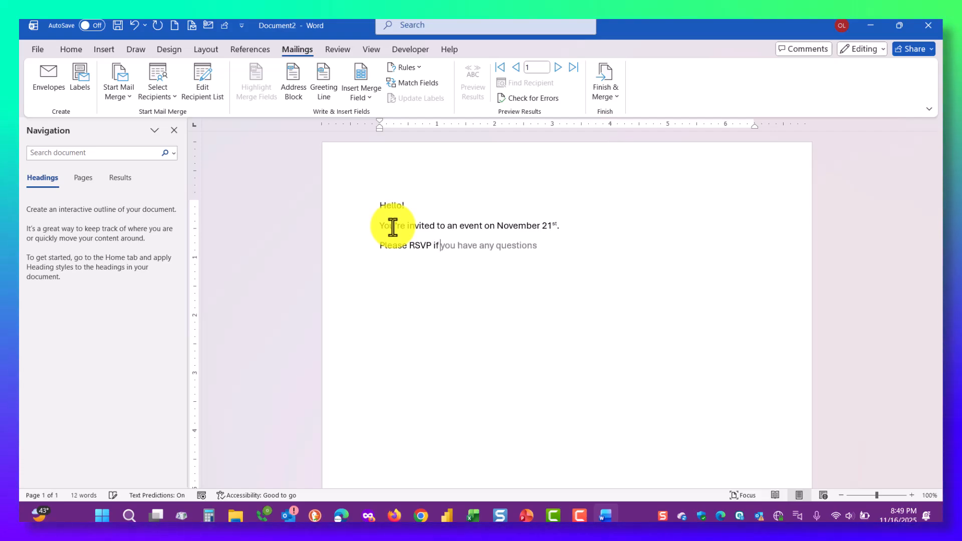
pyautogui.press('Tab')
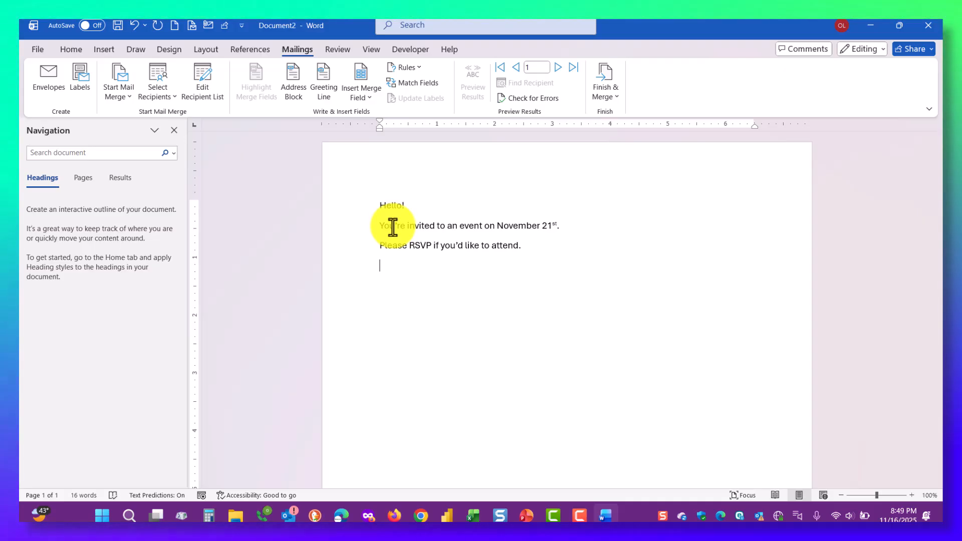
pyautogui.press('Return')
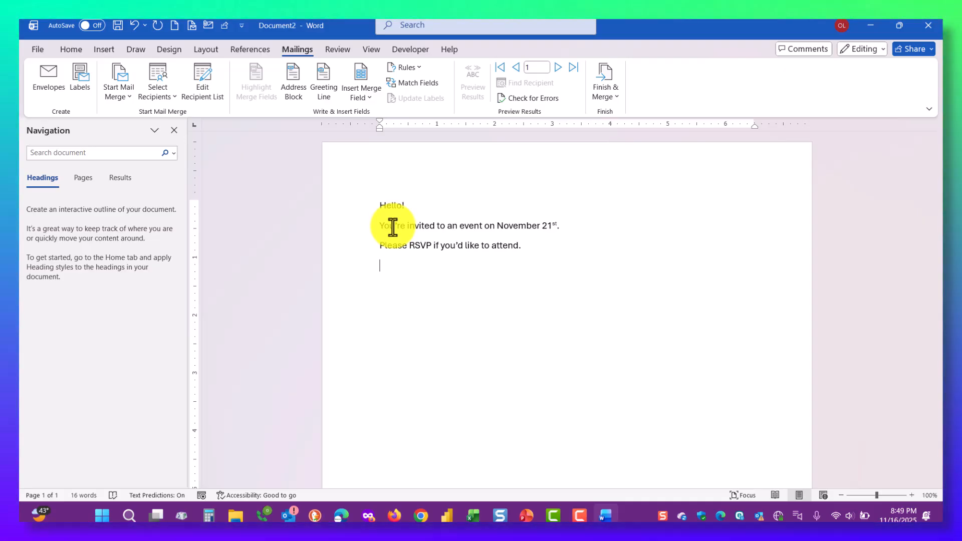
# Step: Close the message with "Thanks!" and the dashed signature line "Your friends at Rainwater Growth"
pyautogui.write('Thanks!')
pyautogui.press('Return')
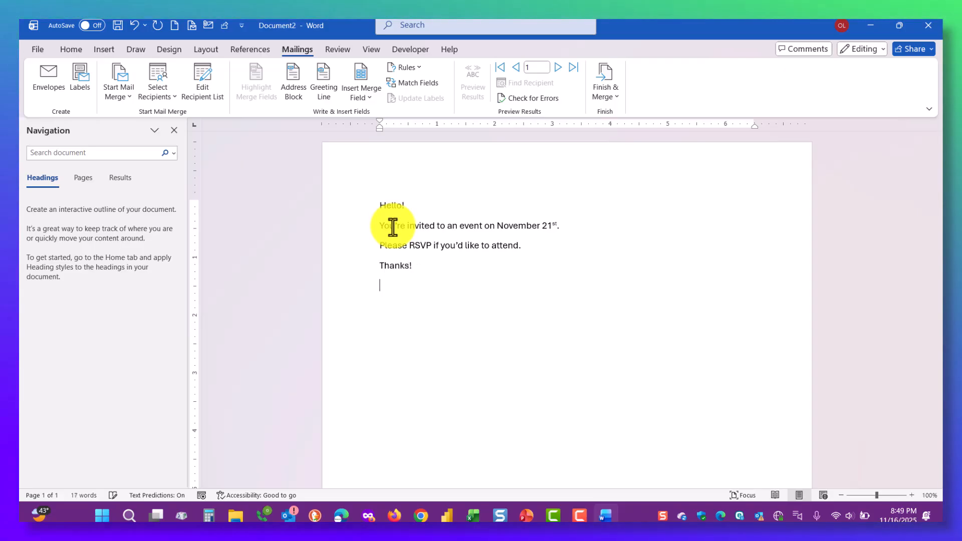
pyautogui.write('- Your')
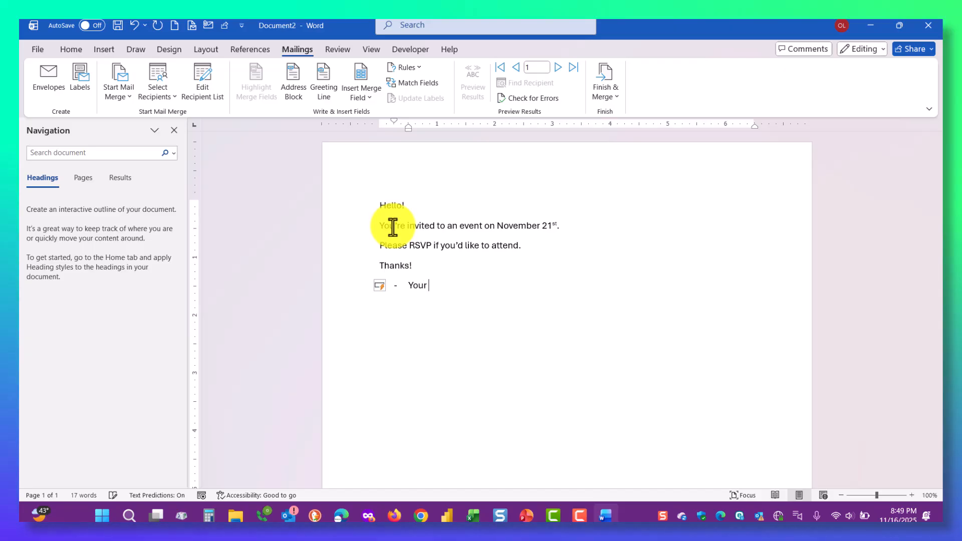
pyautogui.write(' friends at ')
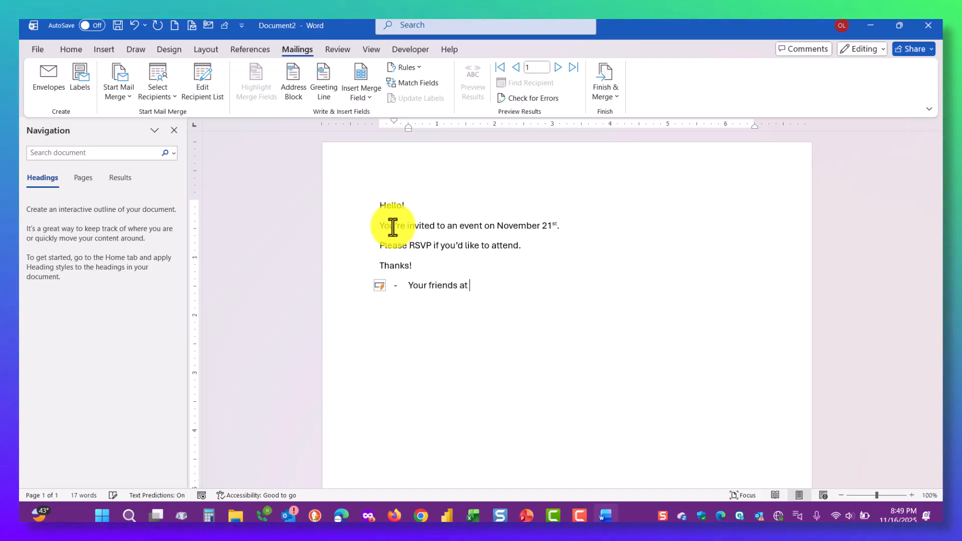
pyautogui.write('Rainwater')
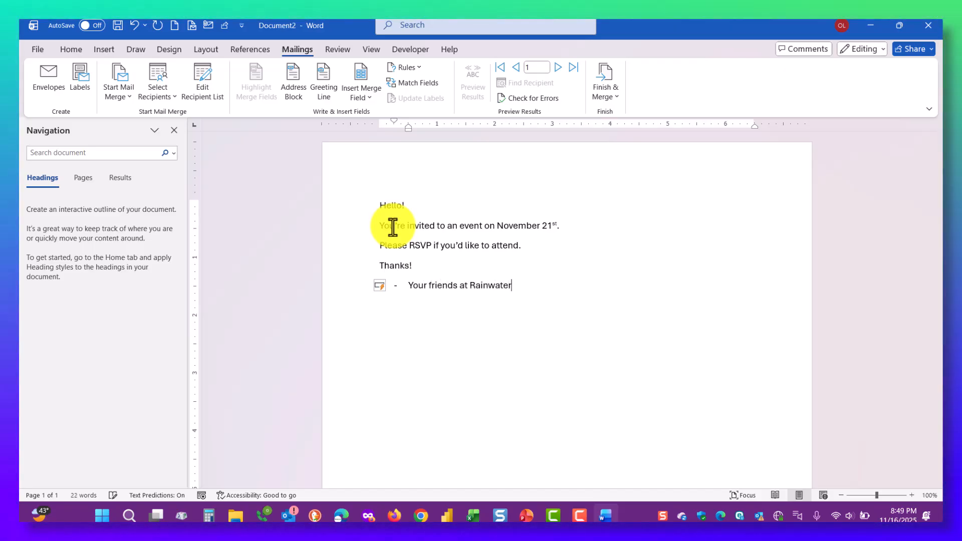
pyautogui.write(' Grovth')
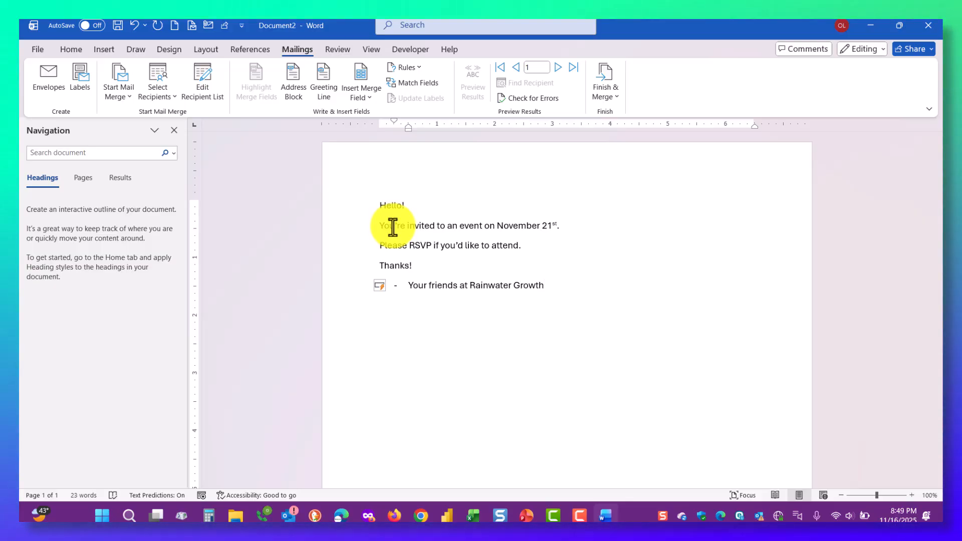
# Step: Search the stock images for "party" and insert the green party popper confetti photo after the signature
pyautogui.click(109, 53)
pyautogui.click(152, 72)
pyautogui.click(183, 135)
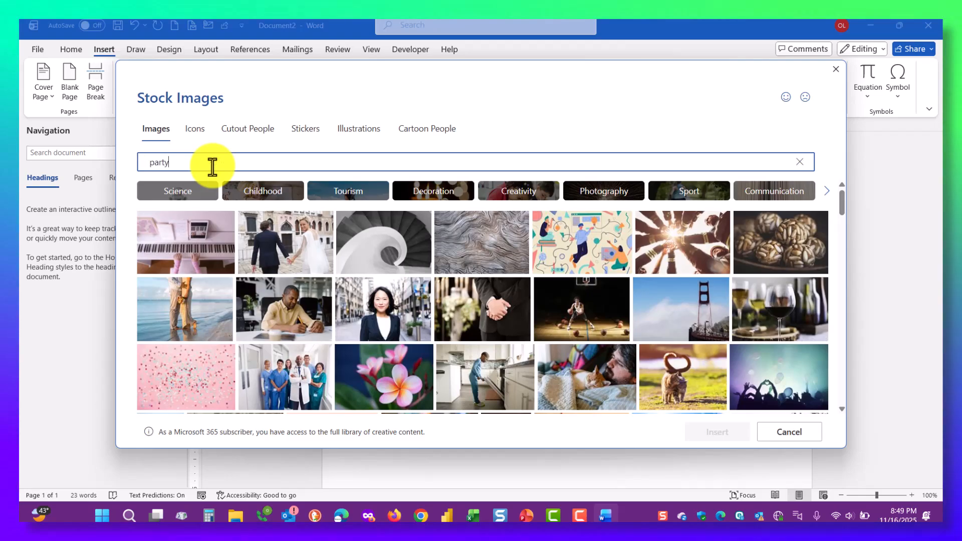
pyautogui.press('Return')
pyautogui.click(194, 298)
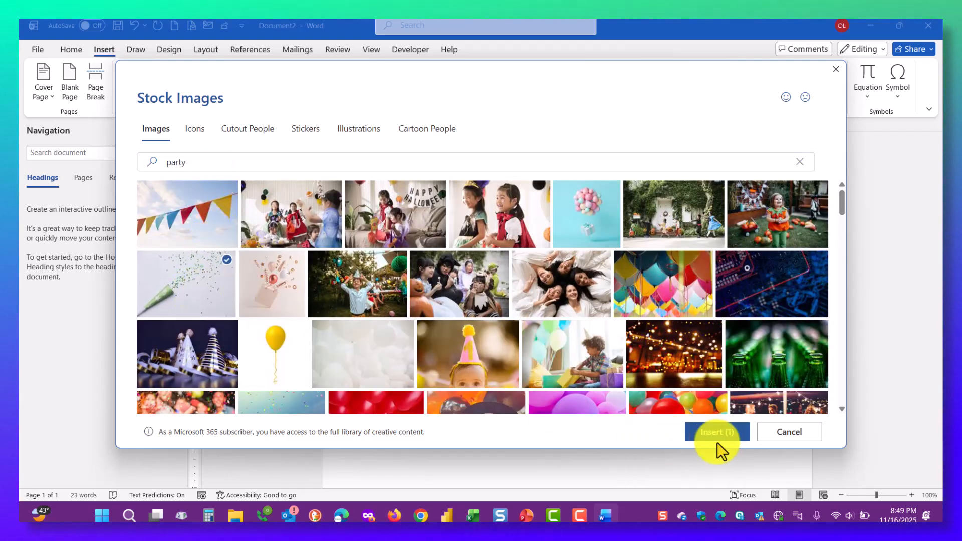
pyautogui.click(734, 443)
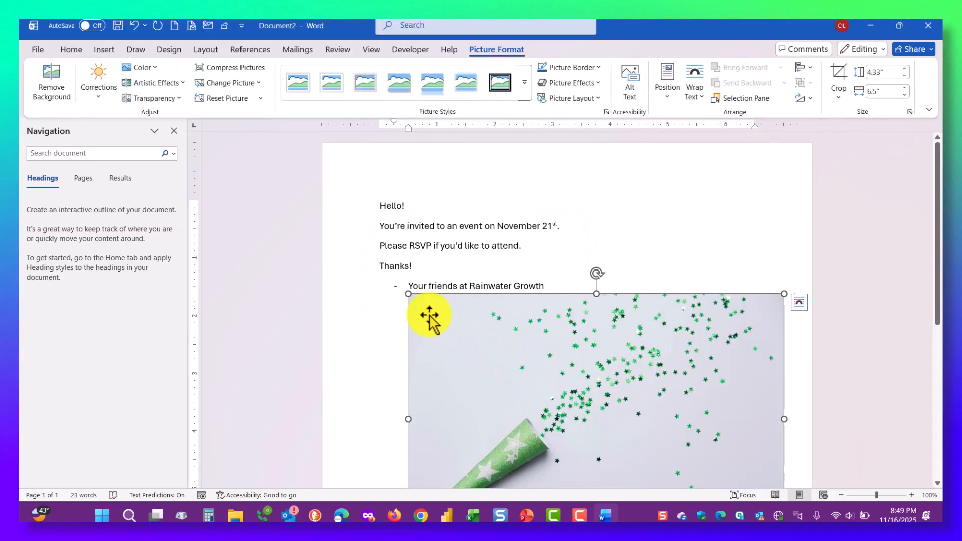
# Step: Add a blank line without a bullet between the signature and the confetti picture
pyautogui.click(550, 288)
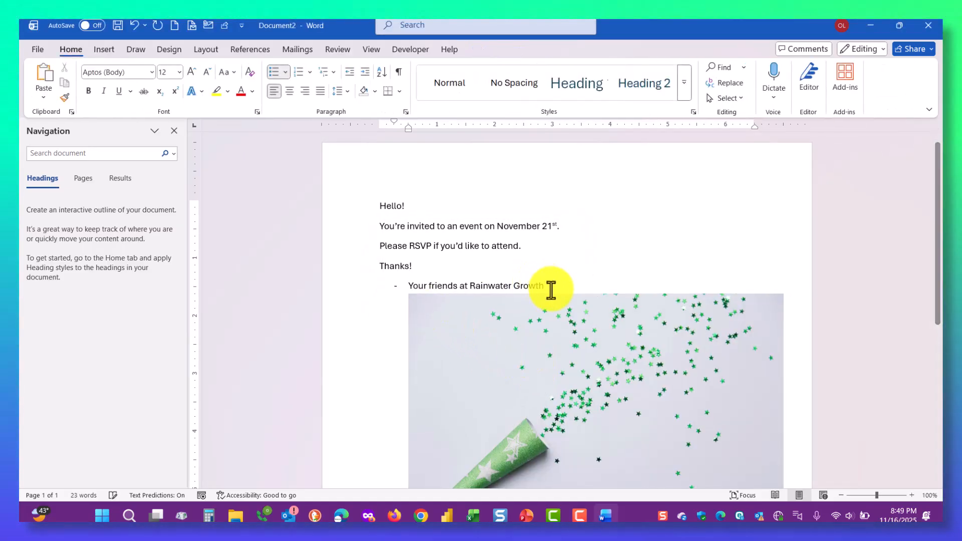
pyautogui.press('Return')
pyautogui.scroll(-3, 551, 288)
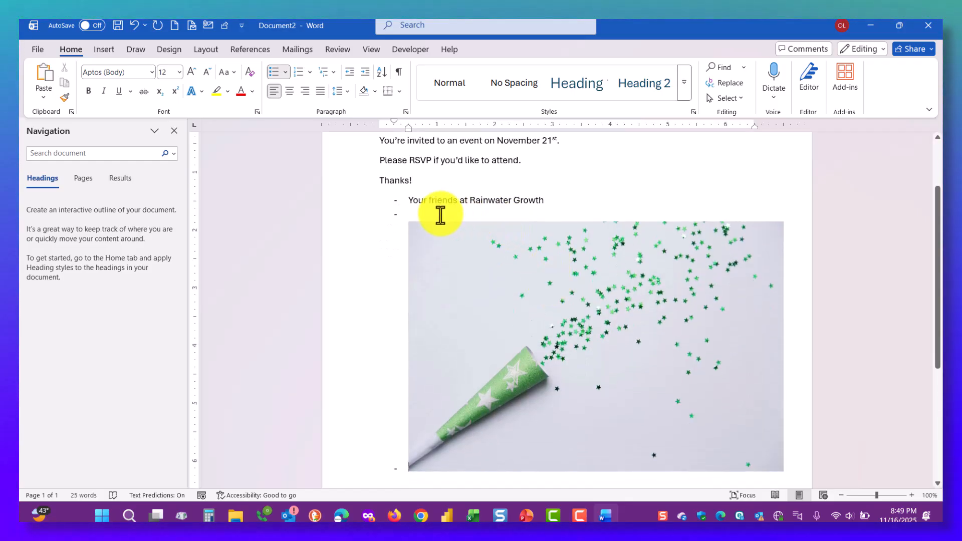
pyautogui.press('BackSpace')
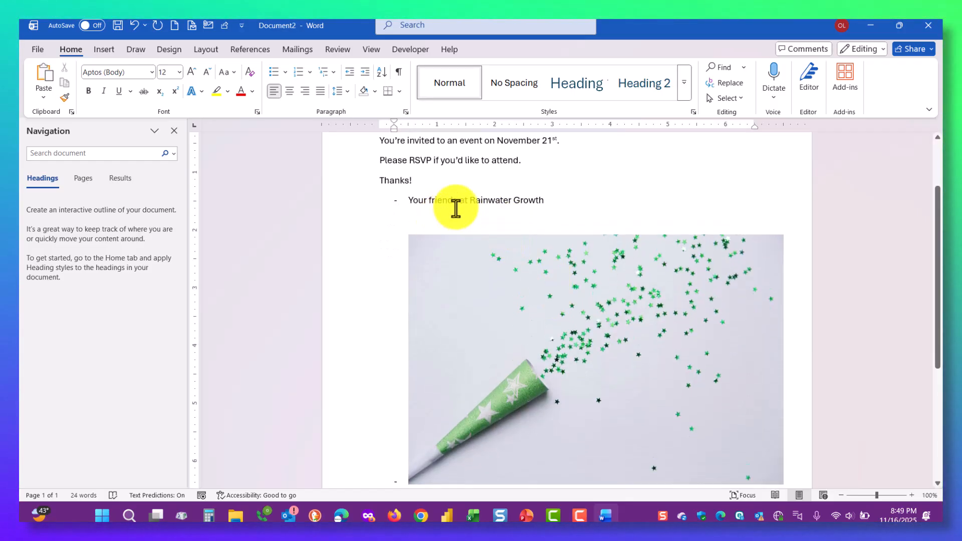
# Step: Remove the blank line above the picture and reduce the indent of the dashed signature and picture
pyautogui.moveTo(436, 269); pyautogui.dragTo(401, 242)
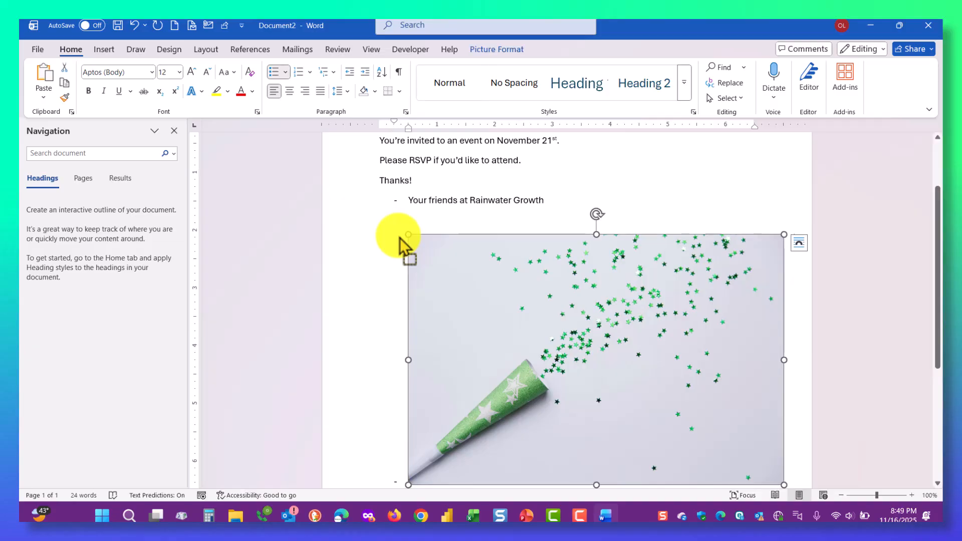
pyautogui.click(379, 200)
pyautogui.press('BackSpace')
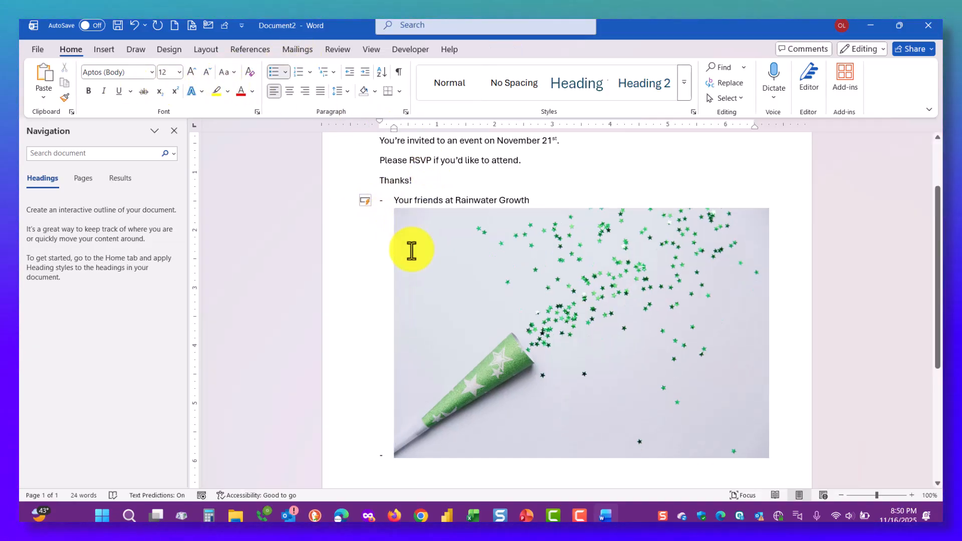
# Step: Try to move the confetti picture slightly upward beneath the signature
pyautogui.scroll(3, 500, 211)
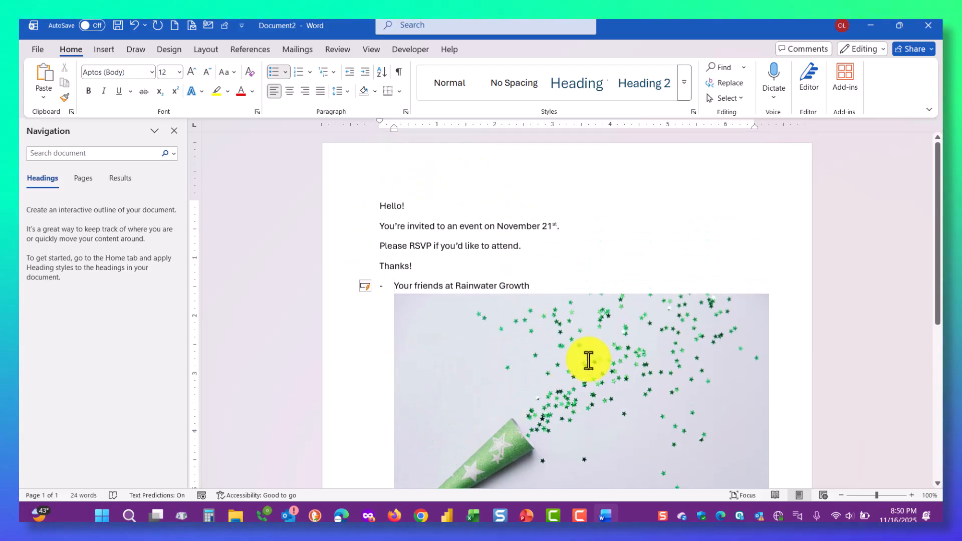
pyautogui.click(446, 373)
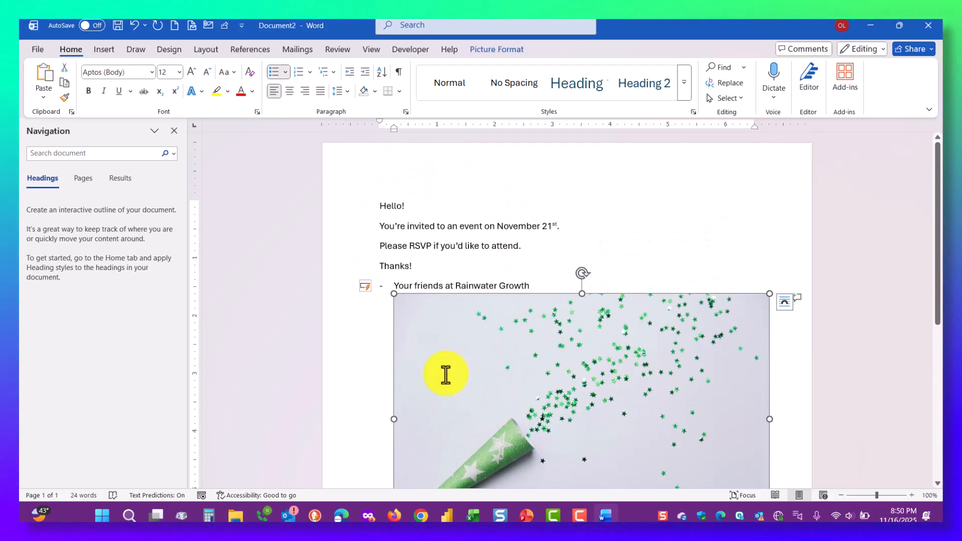
pyautogui.moveTo(443, 376); pyautogui.dragTo(435, 348)
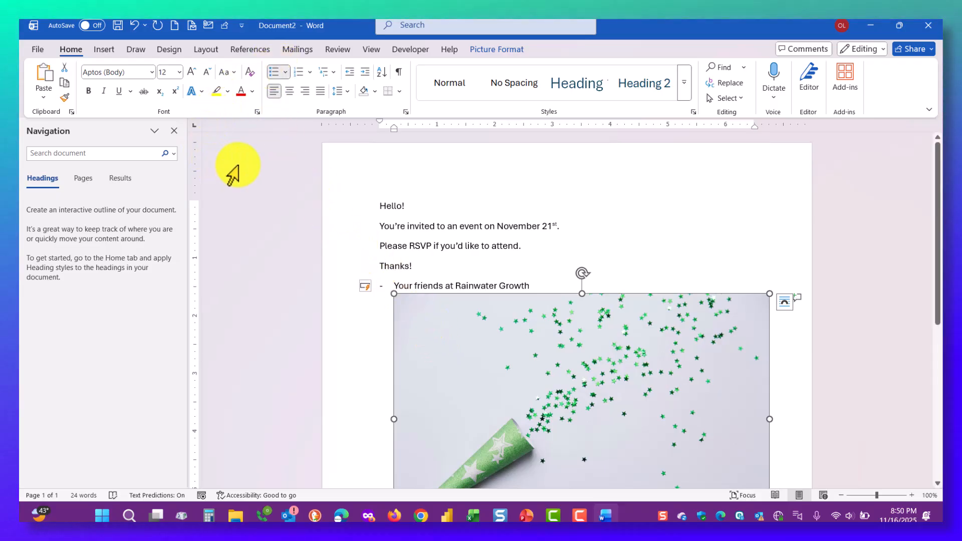
# Step: Choose the Outlook Contacts folder as the recipient list for the mail merge
pyautogui.click(295, 50)
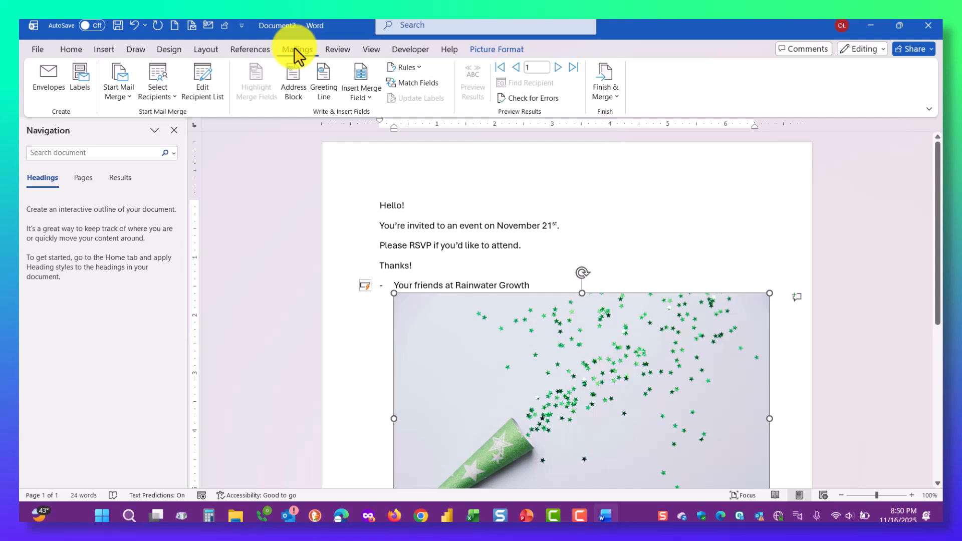
pyautogui.click(152, 95)
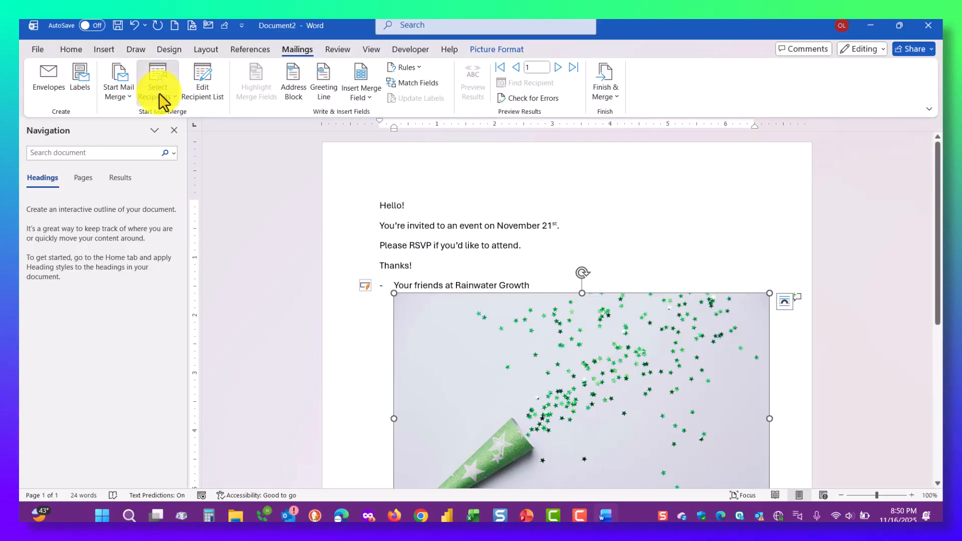
pyautogui.click(160, 98)
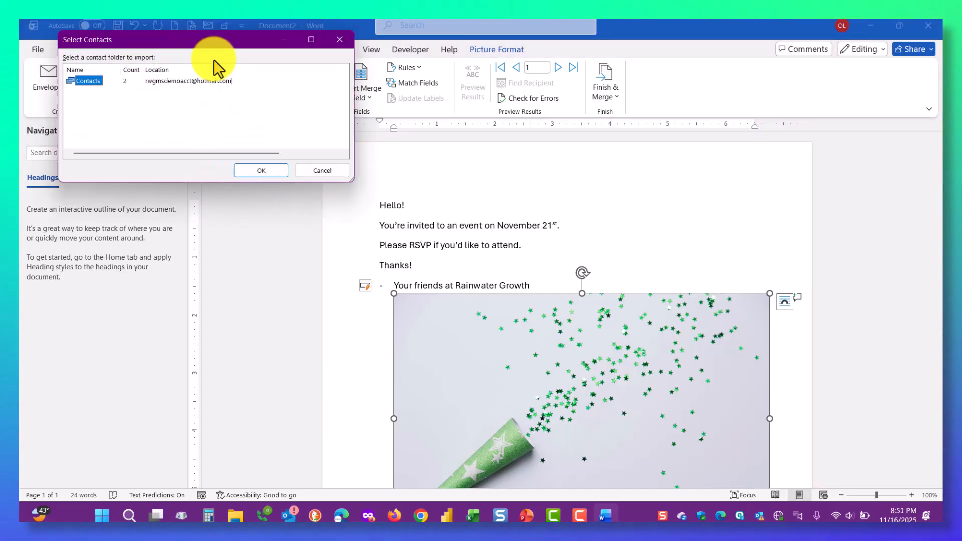
pyautogui.moveTo(211, 40); pyautogui.dragTo(404, 197)
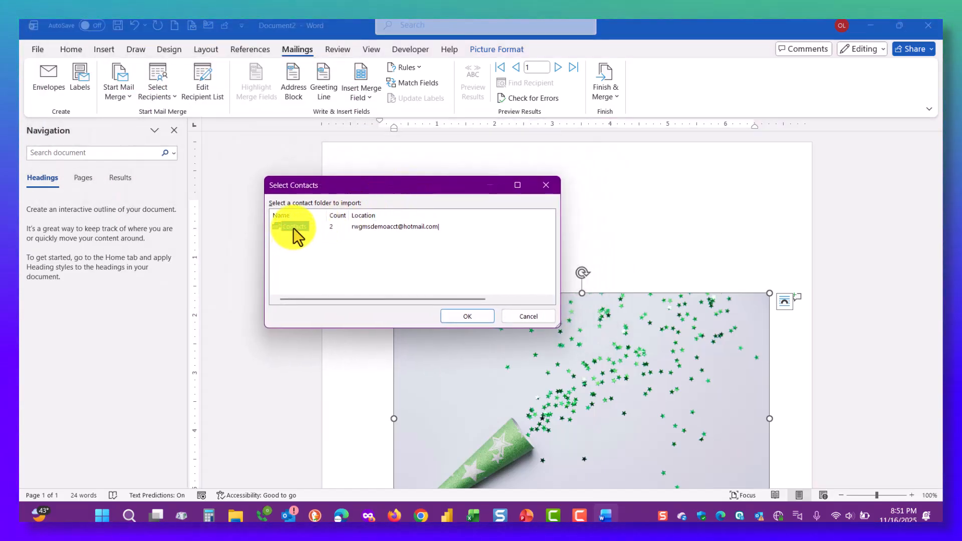
pyautogui.click(481, 317)
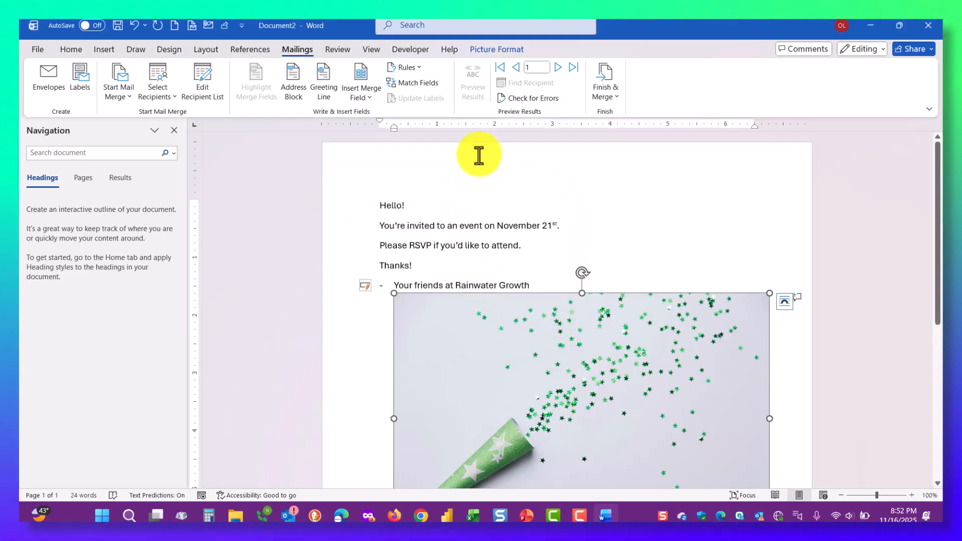
# Step: Insert a space and the First_Name merge field between "Hello" and the exclamation mark in the greeting line
pyautogui.click(401, 207)
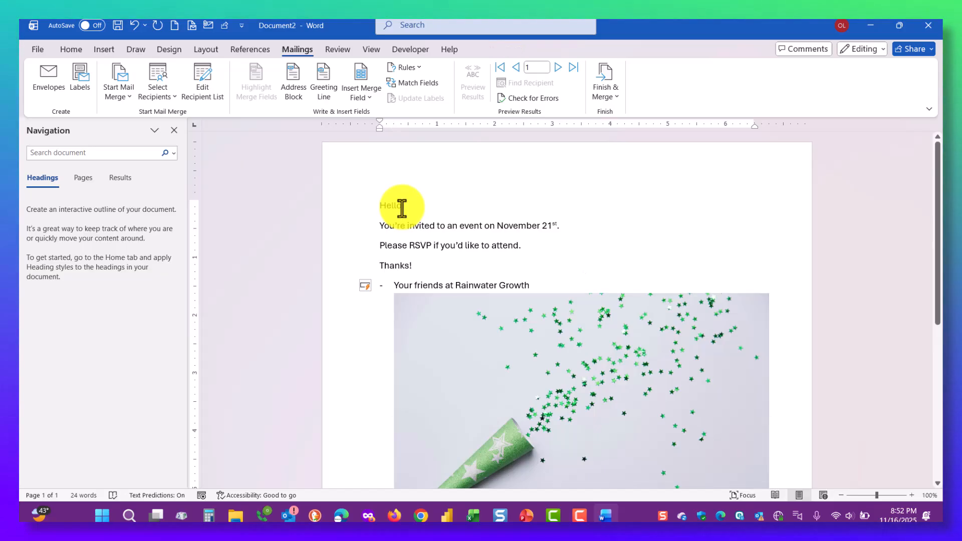
pyautogui.click(353, 96)
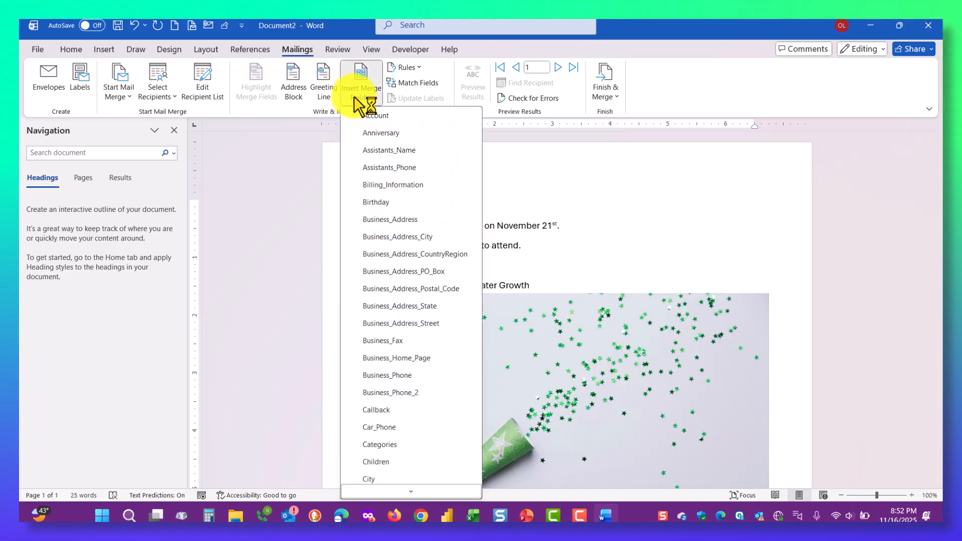
pyautogui.scroll(-2, 400, 408)
pyautogui.scroll(-7, 401, 408)
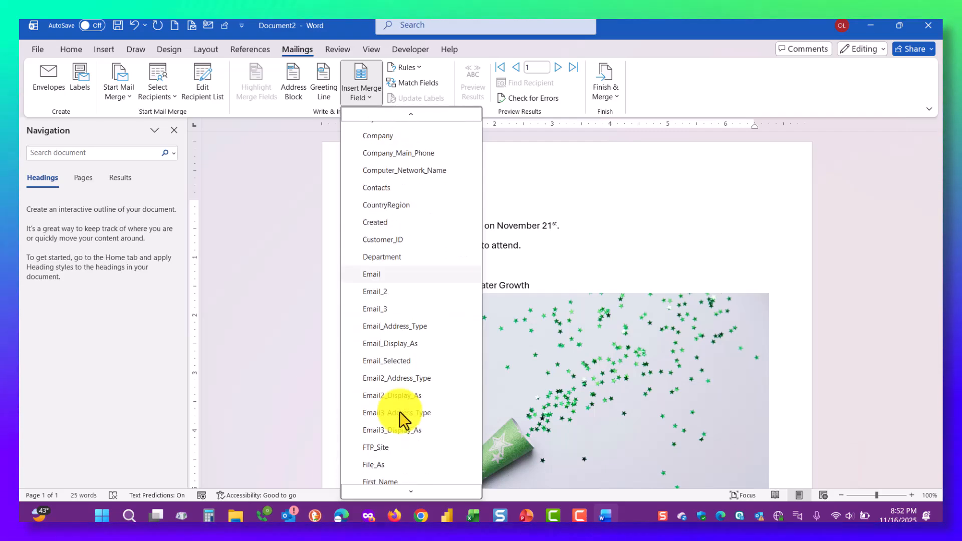
pyautogui.click(380, 395)
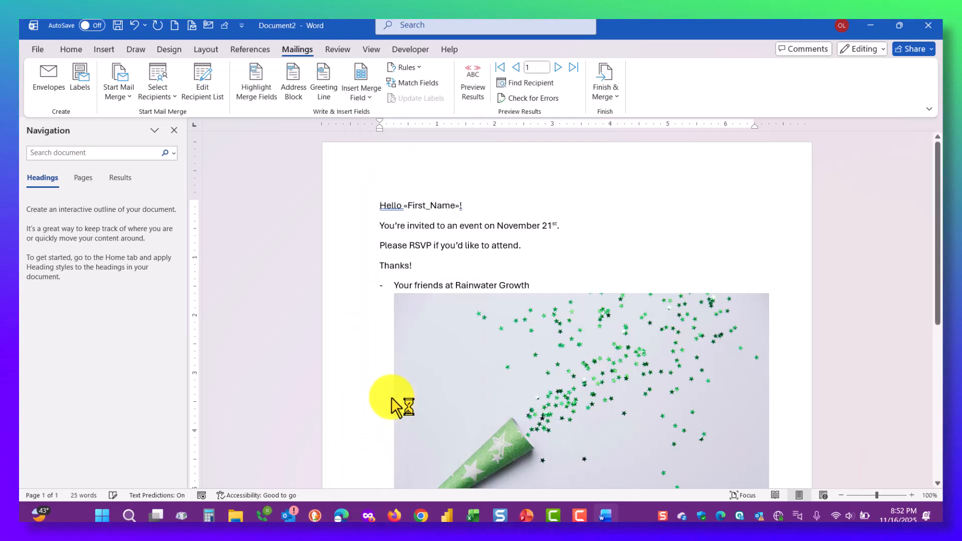
# Step: Look through the available merge fields from the Outlook contacts without inserting another one
pyautogui.click(358, 95)
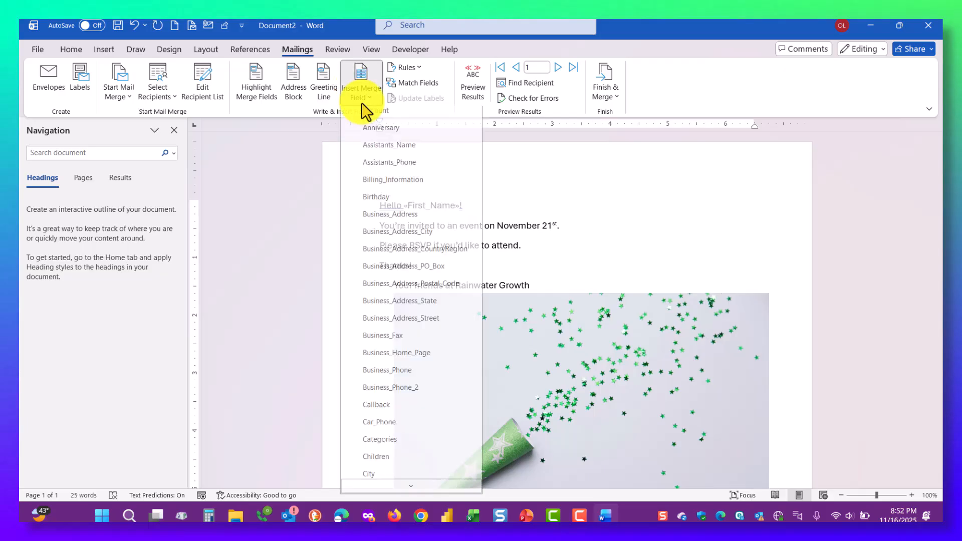
pyautogui.scroll(-2, 423, 340)
pyautogui.scroll(-15, 424, 332)
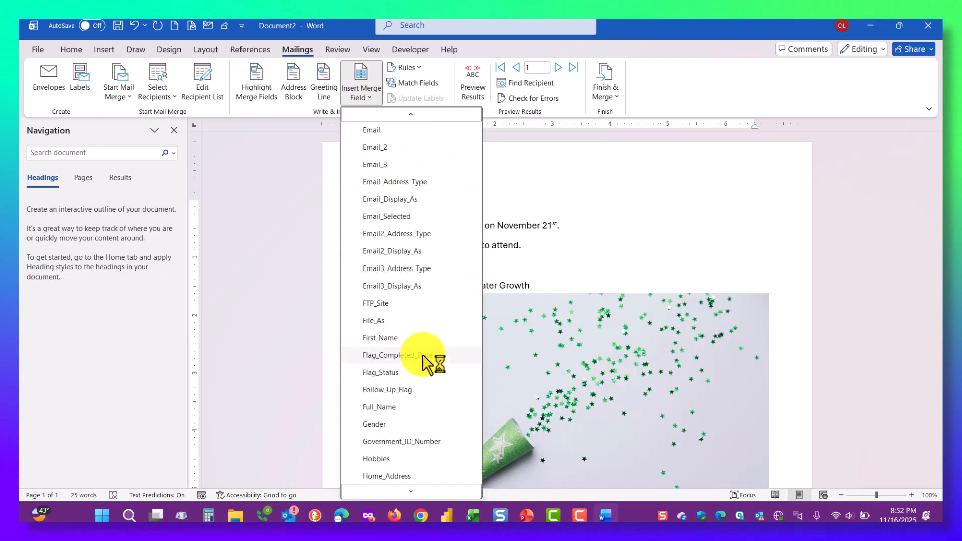
pyautogui.scroll(-15, 415, 353)
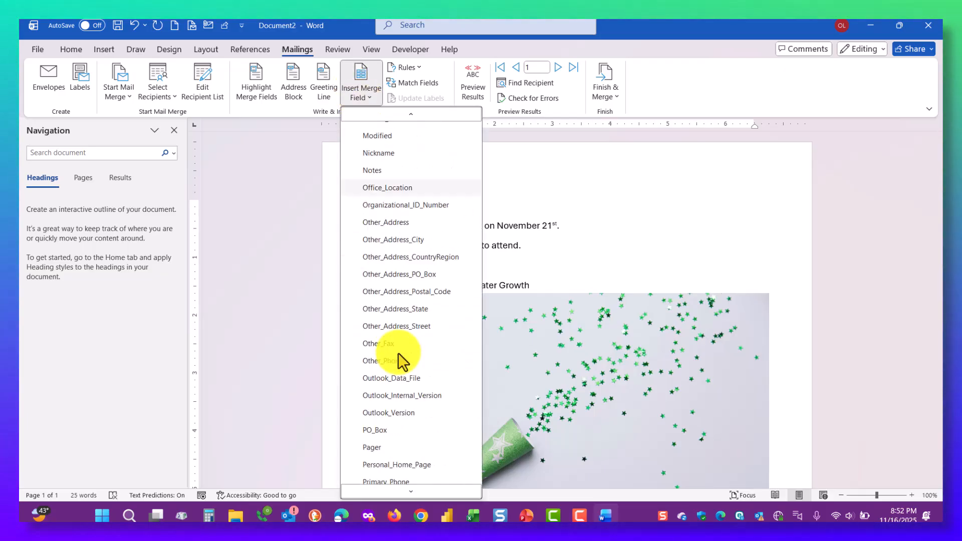
pyautogui.scroll(-3, 398, 353)
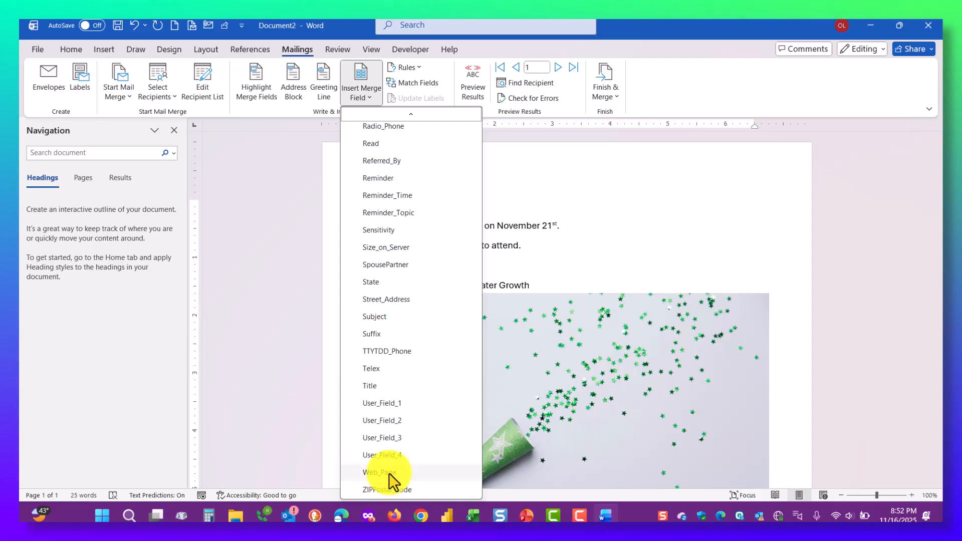
pyautogui.scroll(15, 389, 472)
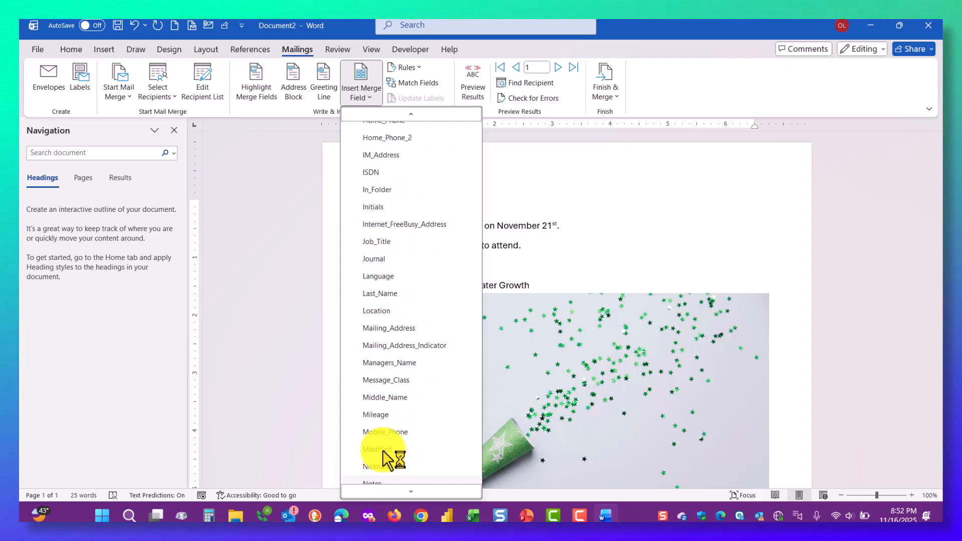
pyautogui.scroll(7, 385, 458)
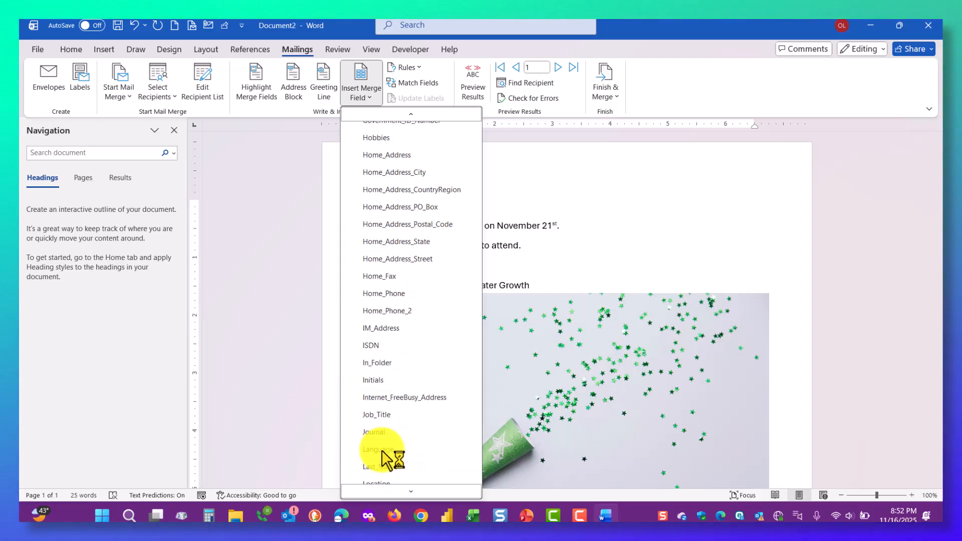
pyautogui.click(566, 264)
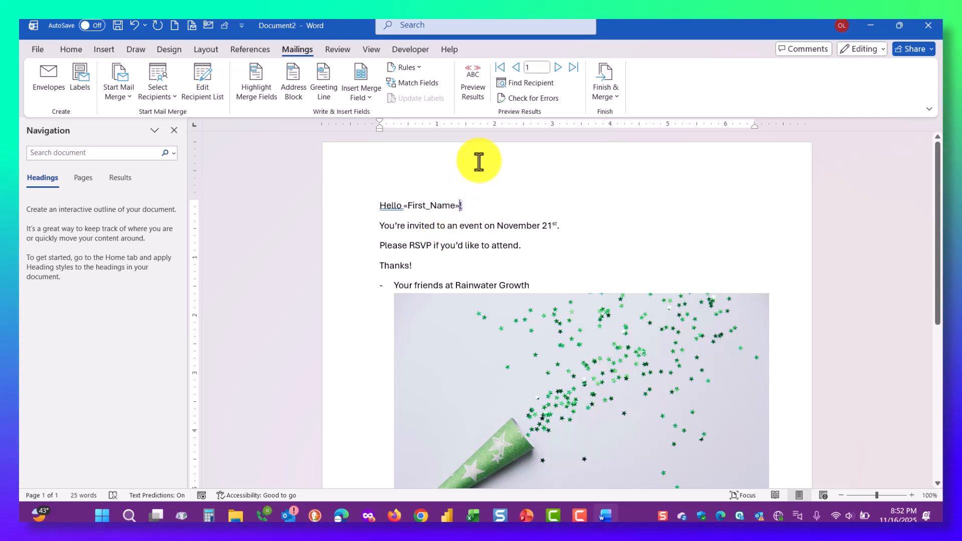
# Step: Preview the message for both recipients and send the merge to all records as HTML emails with the subject "You're Invited!"
pyautogui.click(469, 93)
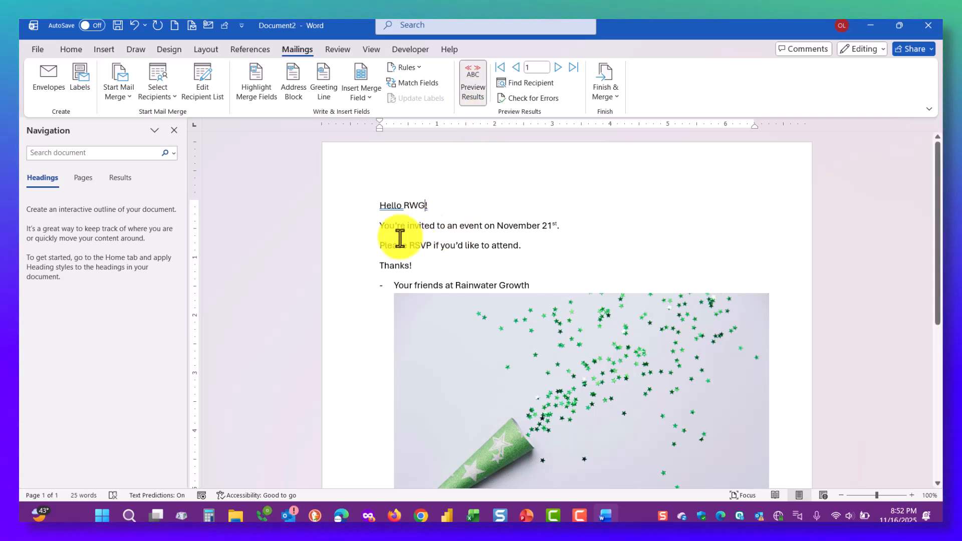
pyautogui.click(558, 68)
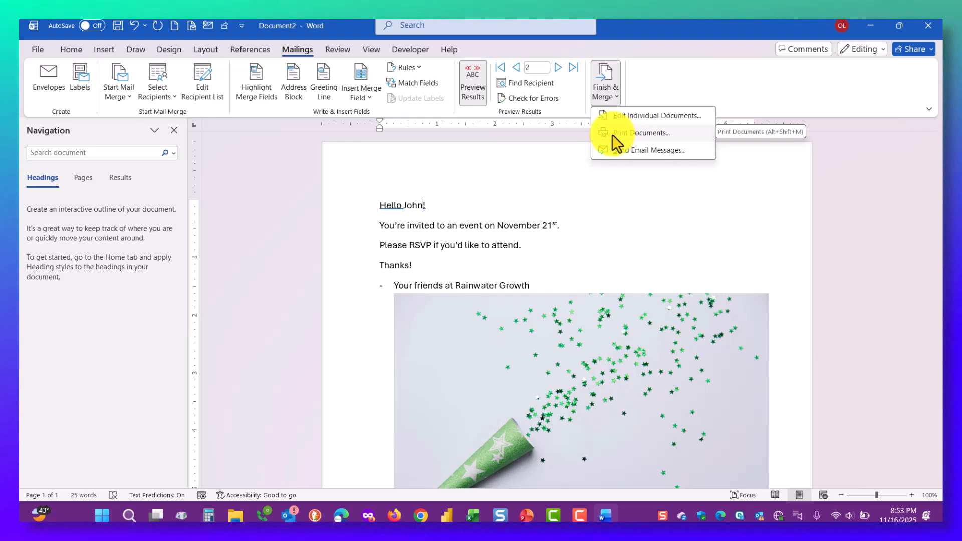
pyautogui.click(609, 148)
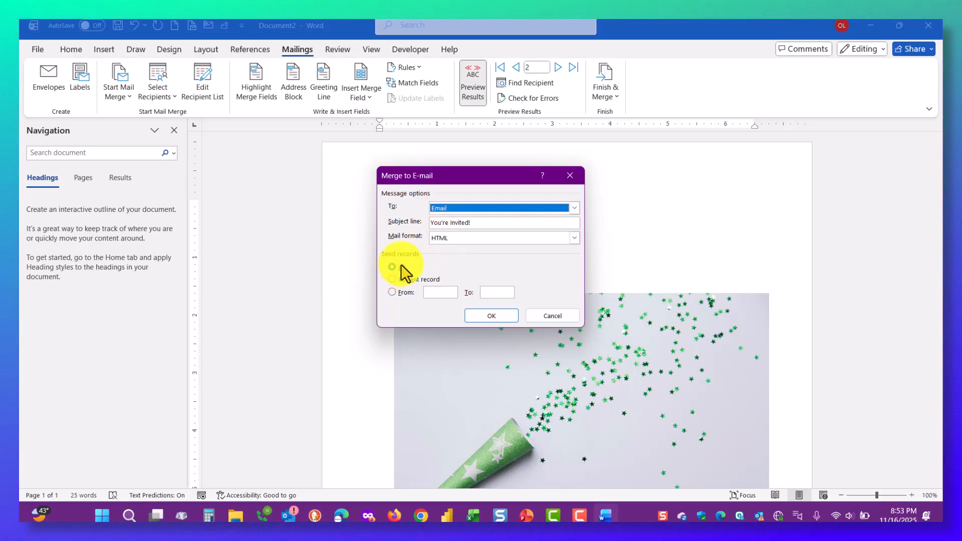
pyautogui.click(489, 315)
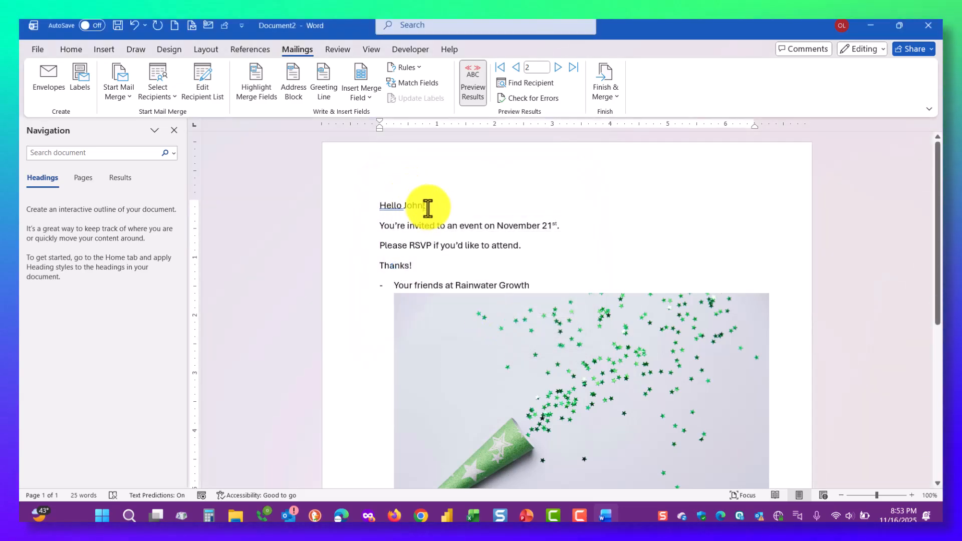
# Step: Close the merge document without saving it and open the Outbox in Outlook's mail view
pyautogui.click(928, 29)
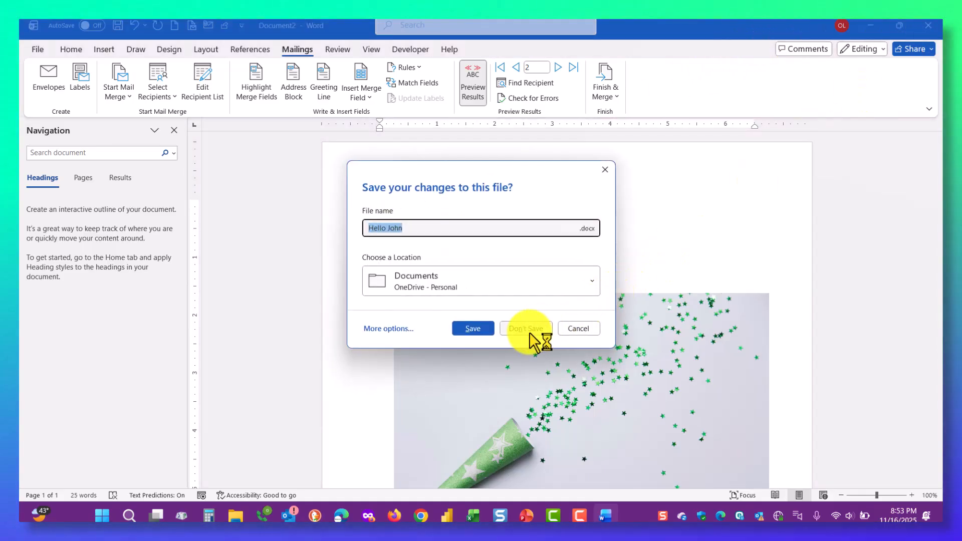
pyautogui.click(526, 329)
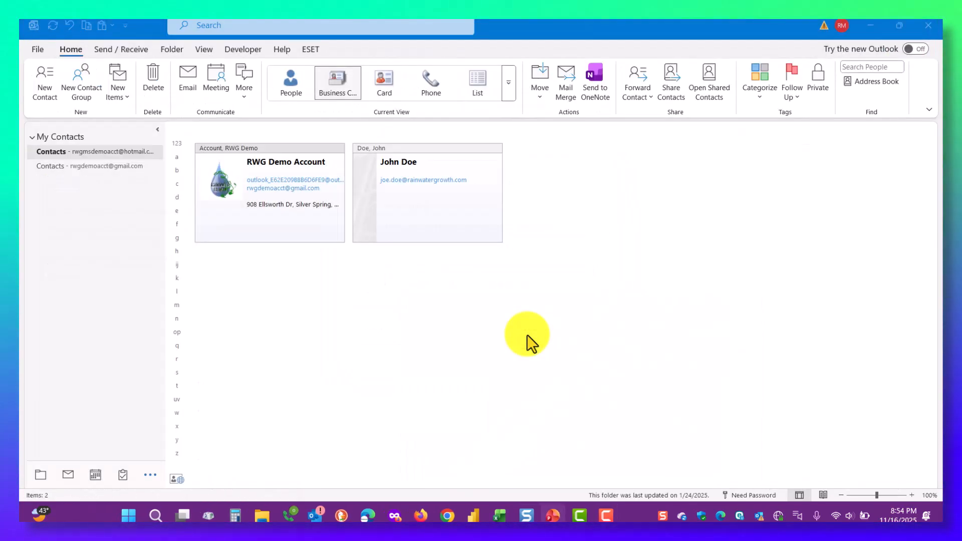
pyautogui.click(69, 476)
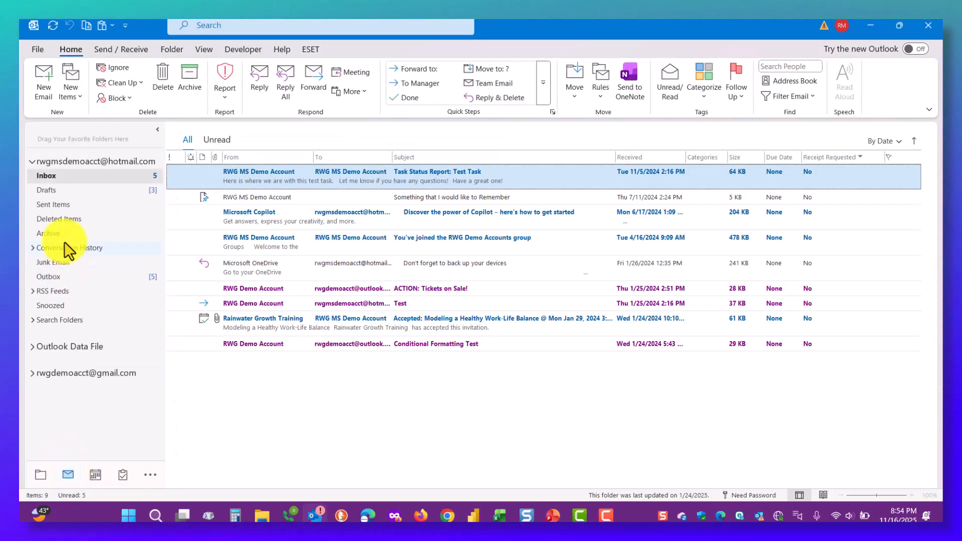
pyautogui.moveTo(60, 274); pyautogui.dragTo(59, 279)
# Step: Check the two newest queued "You're Invited!" messages in the Outbox
pyautogui.click(491, 221)
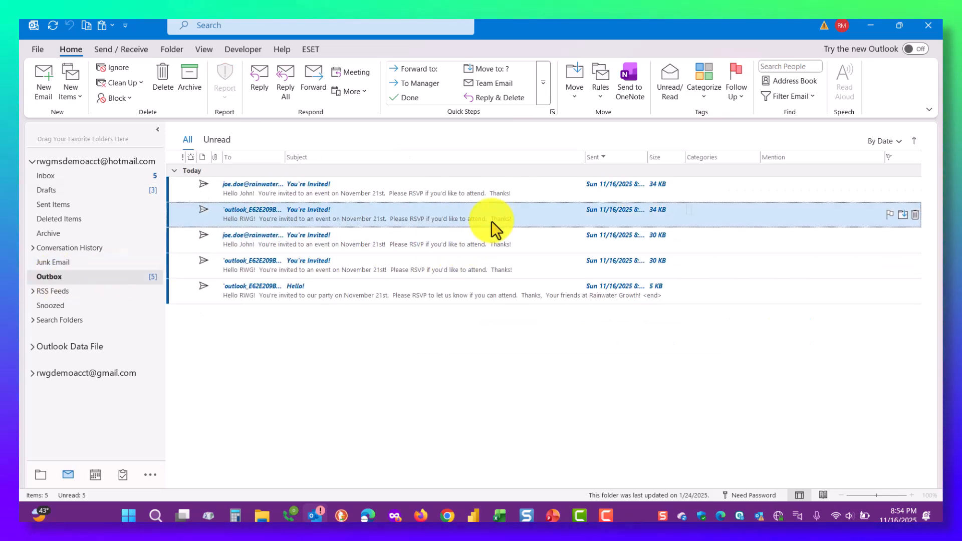
pyautogui.click(505, 193)
pyautogui.click(504, 214)
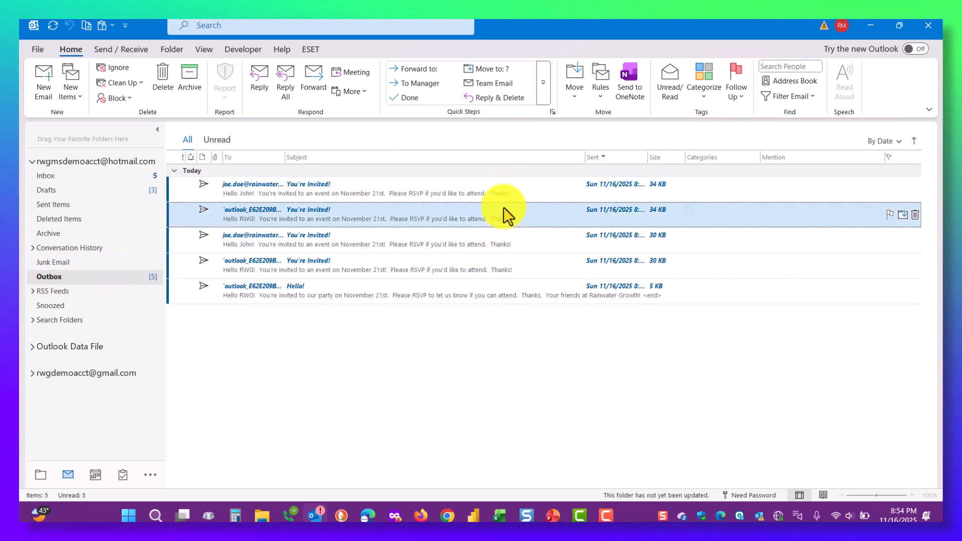
pyautogui.click(500, 191)
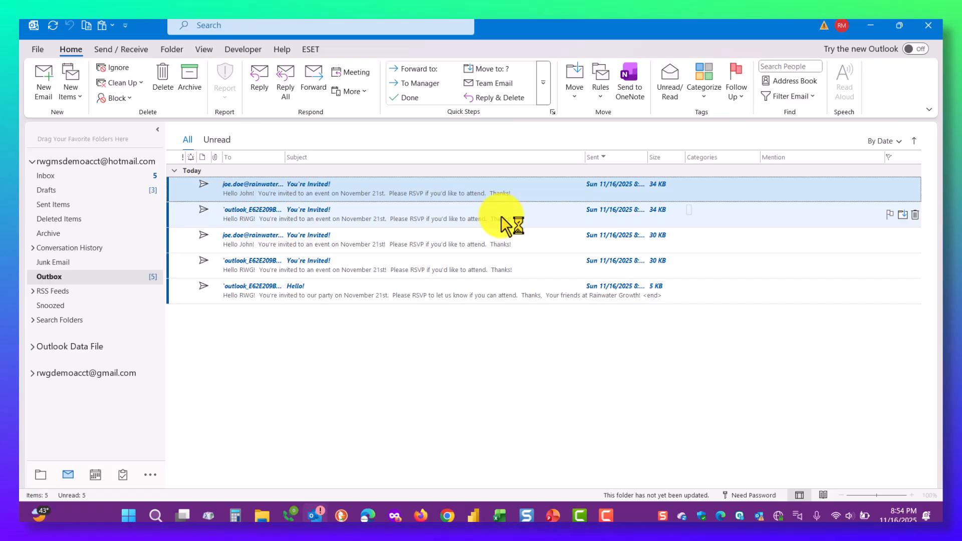